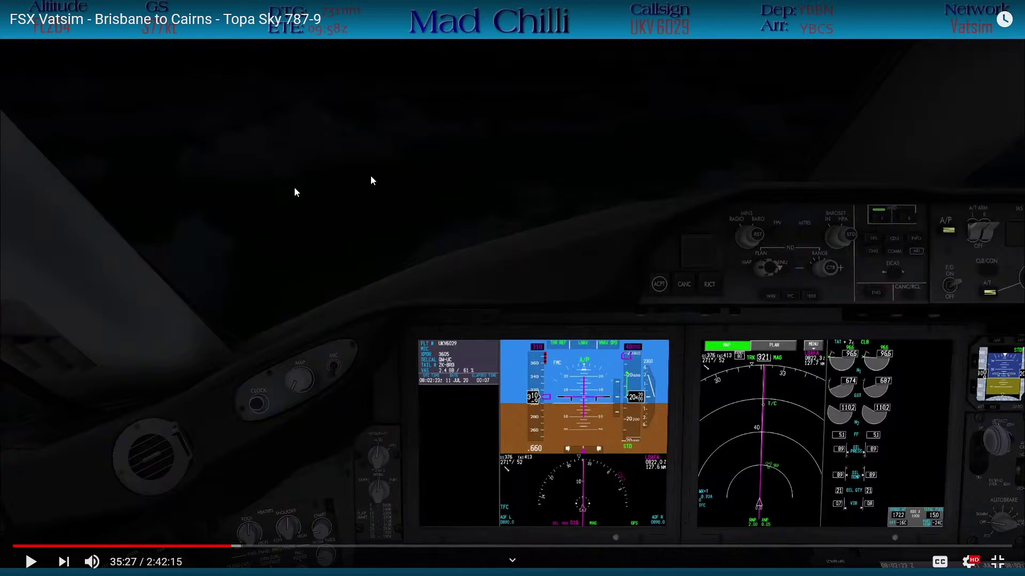
Step: Toggle play and pause on the YouTube cockpit stream around the 35:49 mark
left_click(371, 181)
left_click(319, 259)
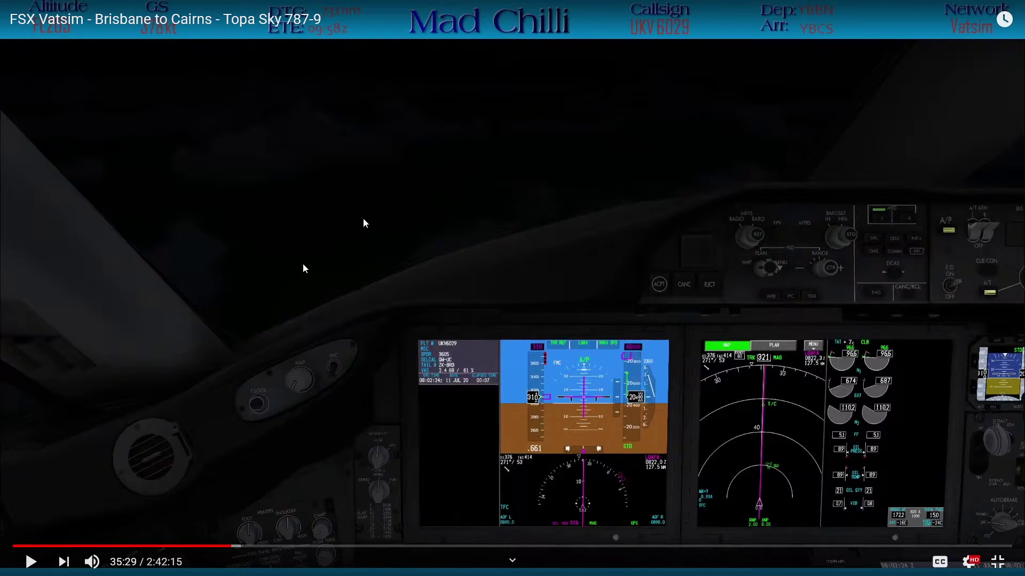
left_click(303, 265)
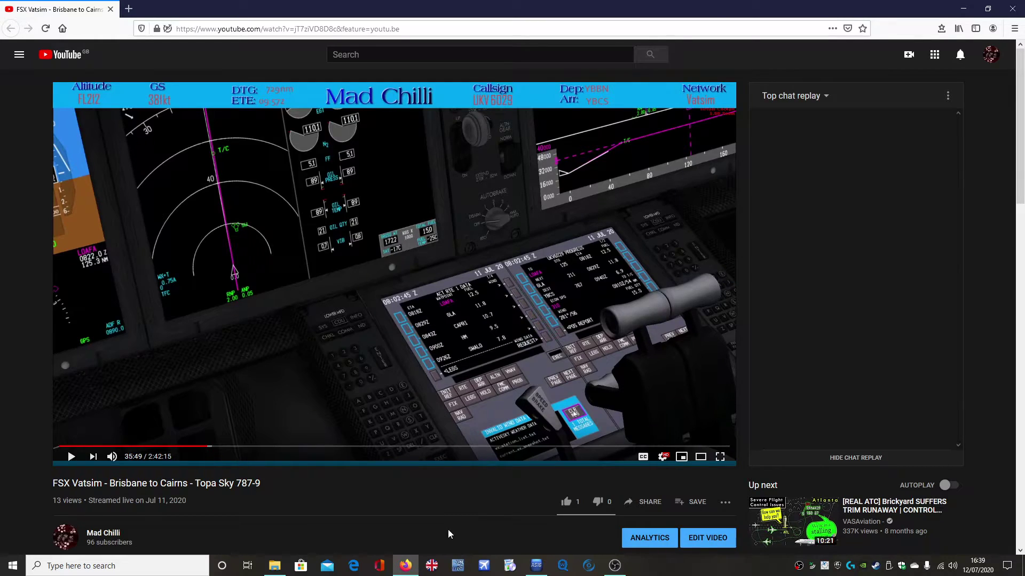
Step: Bring up the QualityWings folder window and open Download Archive in a new window
left_click(272, 568)
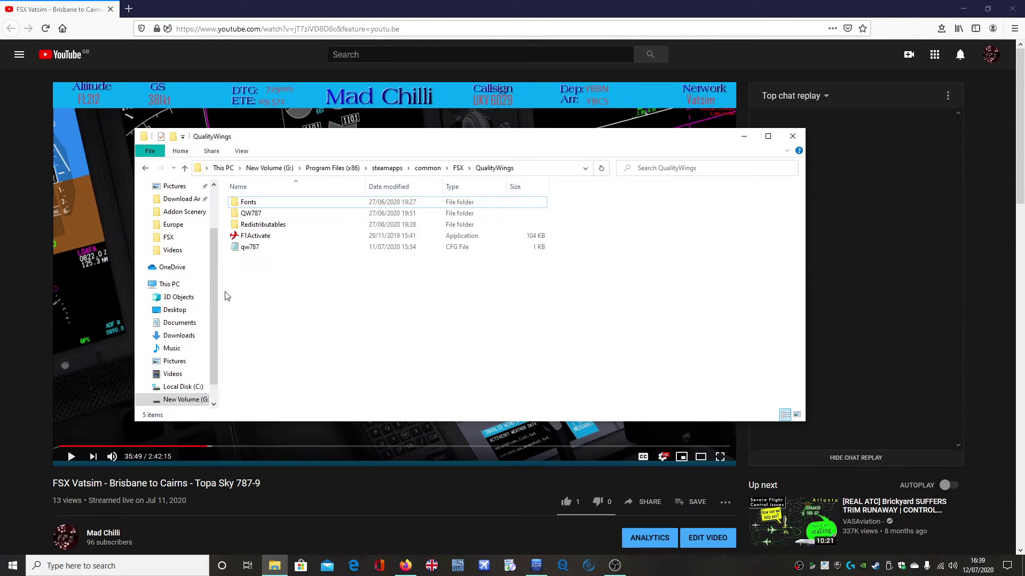
scroll(169, 255, "up", 1)
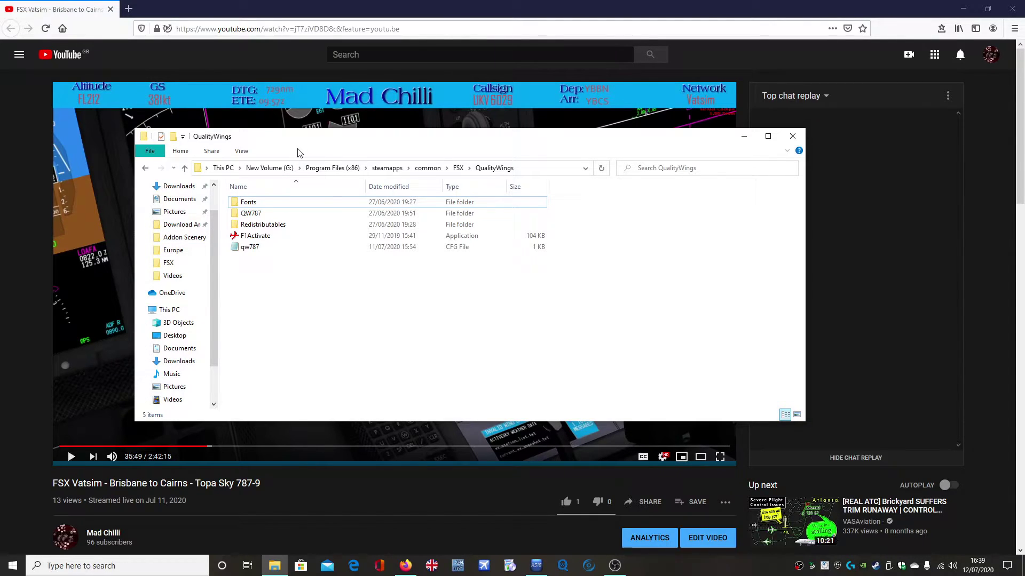
mouse_move(409, 144)
left_mouse_down()
mouse_move(506, 403)
mouse_move(485, 155)
left_mouse_up()
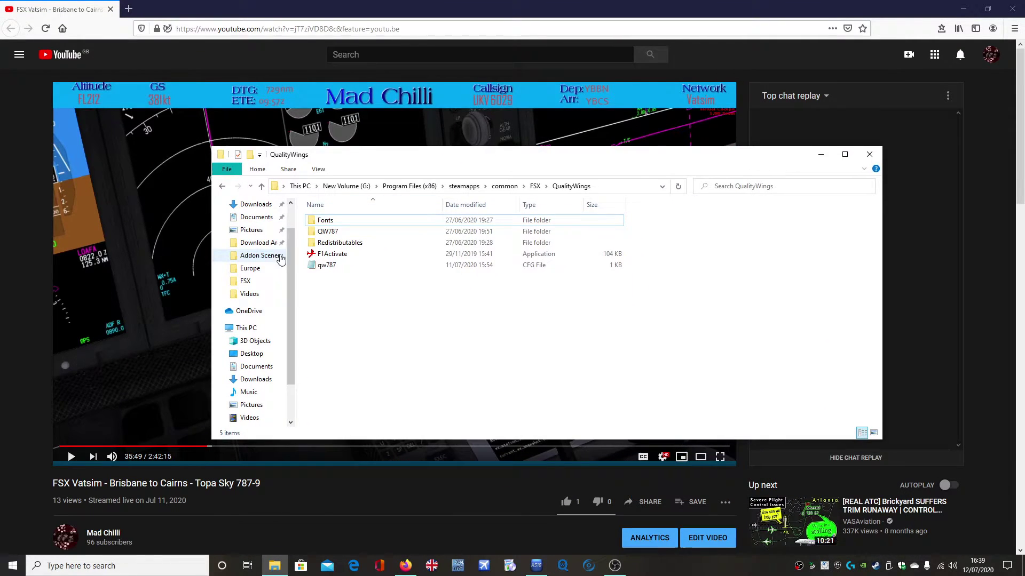
scroll(260, 268, "up", 1)
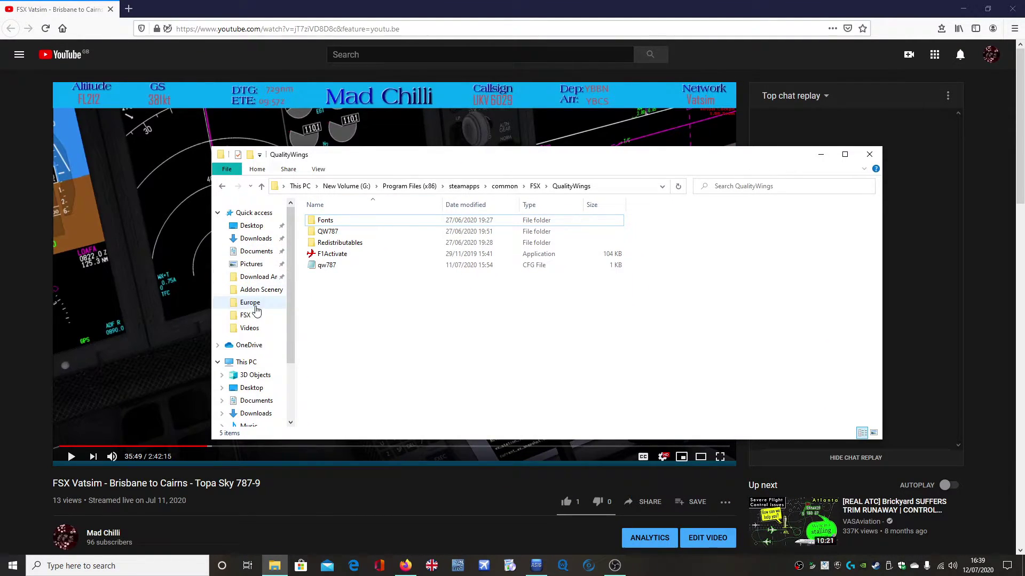
right_click(252, 276)
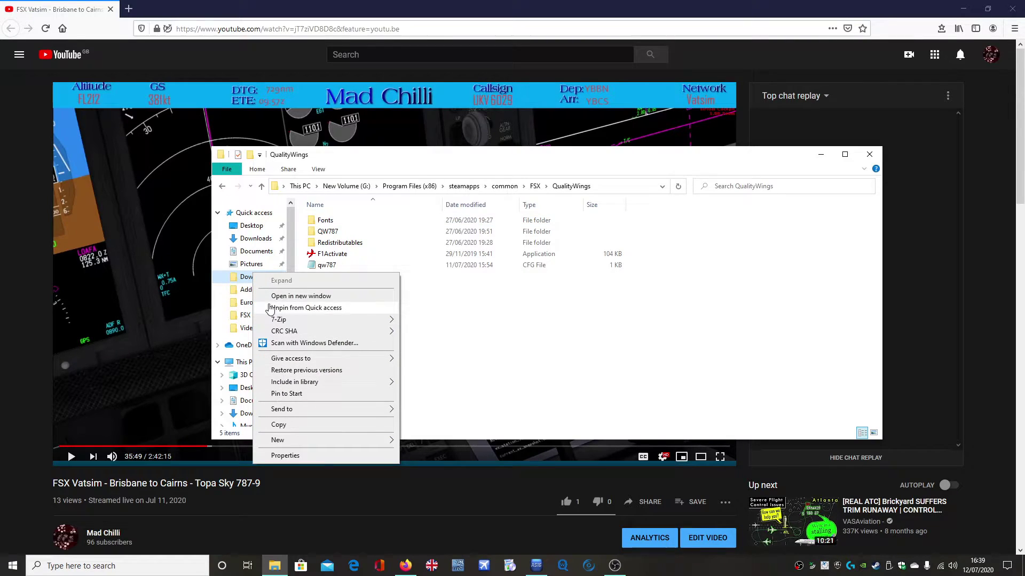
left_click(274, 300)
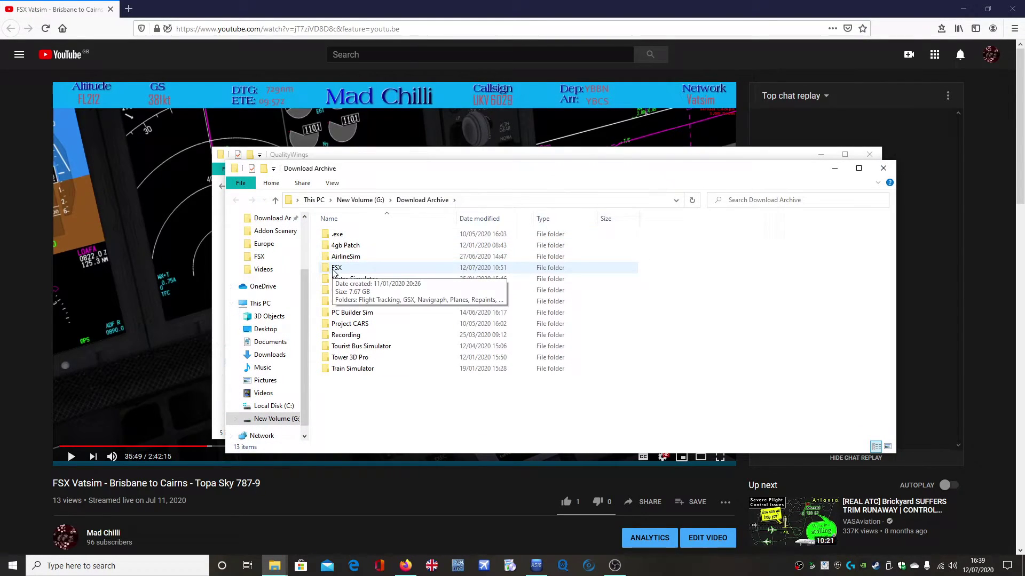
Step: Browse FSX > Planes > QualityWings and select the FLIGHT1_QW787_V1.3.0_FSX_VENDOR zip
double_click(334, 270)
double_click(345, 270)
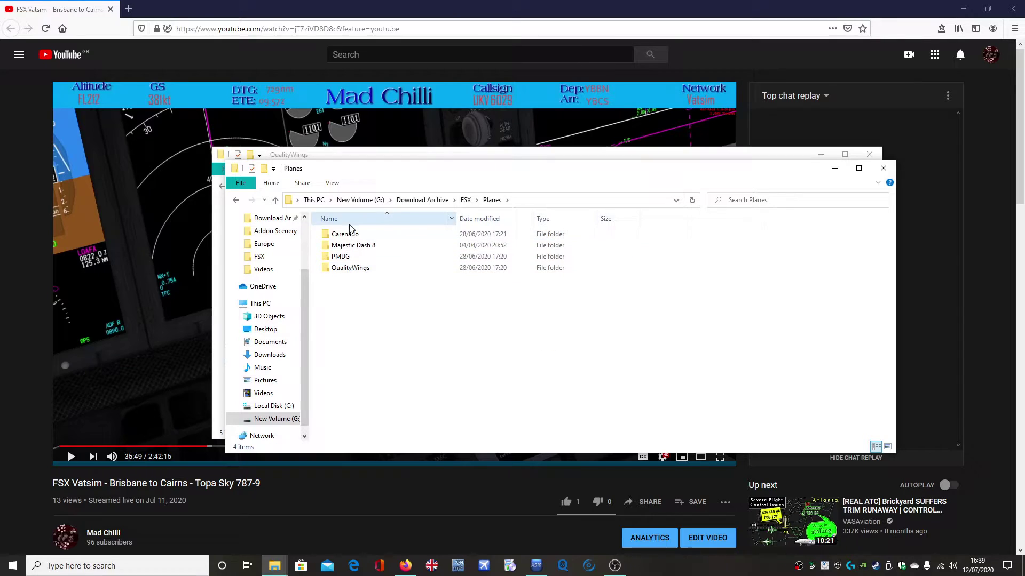
double_click(343, 257)
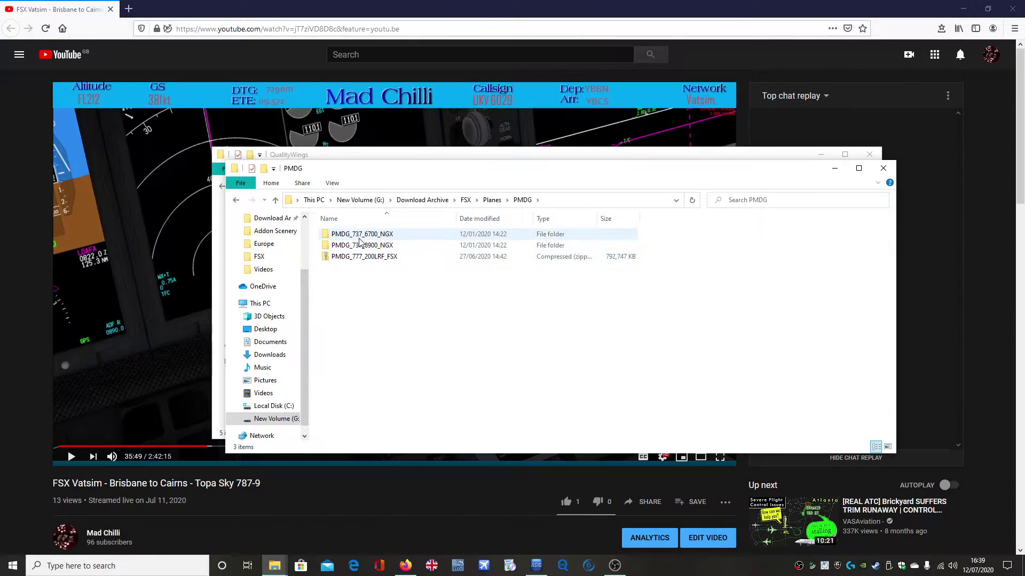
left_click(492, 202)
double_click(352, 270)
left_click(367, 235)
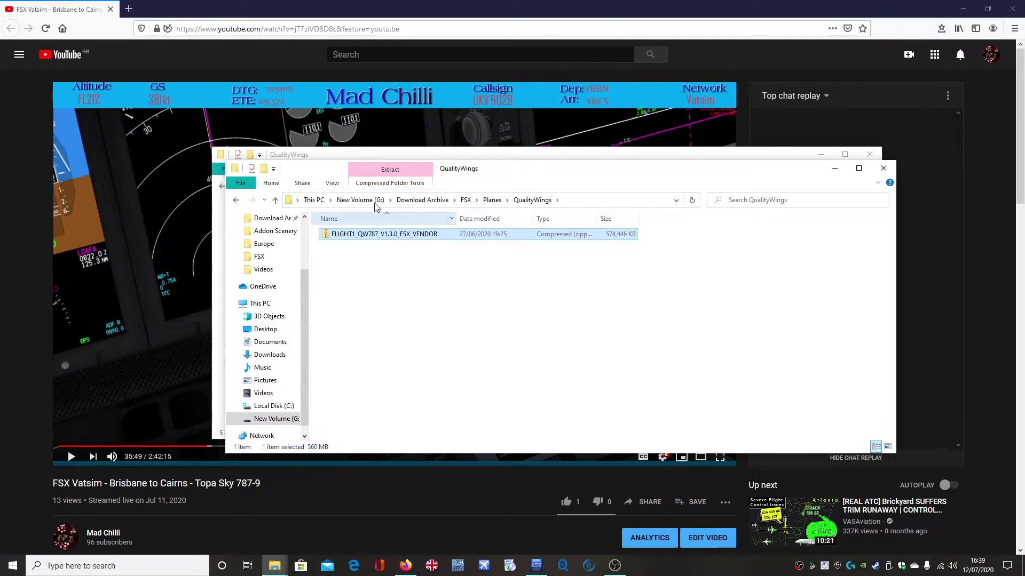
Step: Search Google for 'qw787 downloads' in a new tab and open the QualityWings Downloads result
left_click(834, 169)
left_click(129, 9)
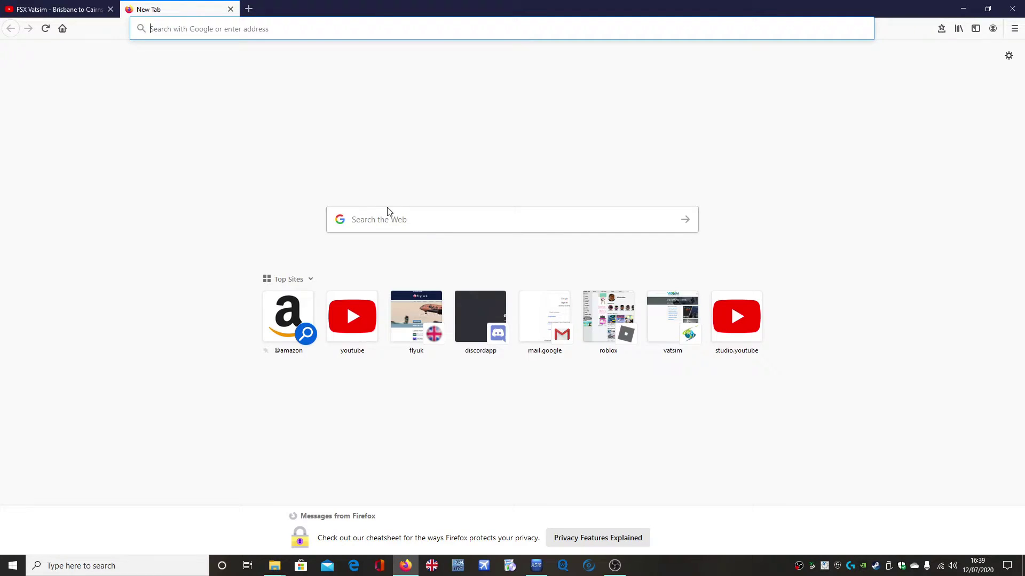
left_click(391, 215)
type("qw787")
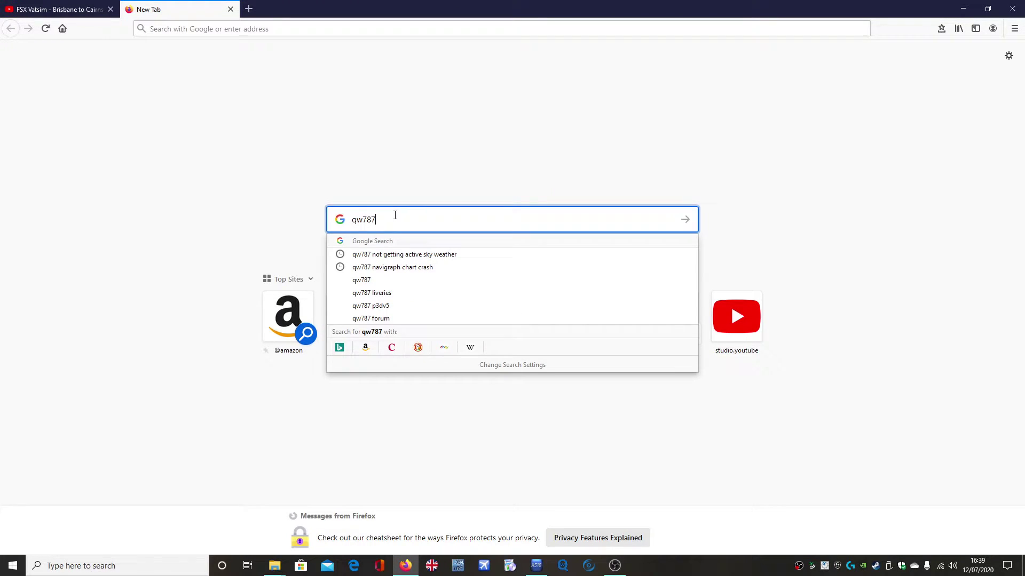
key("Return")
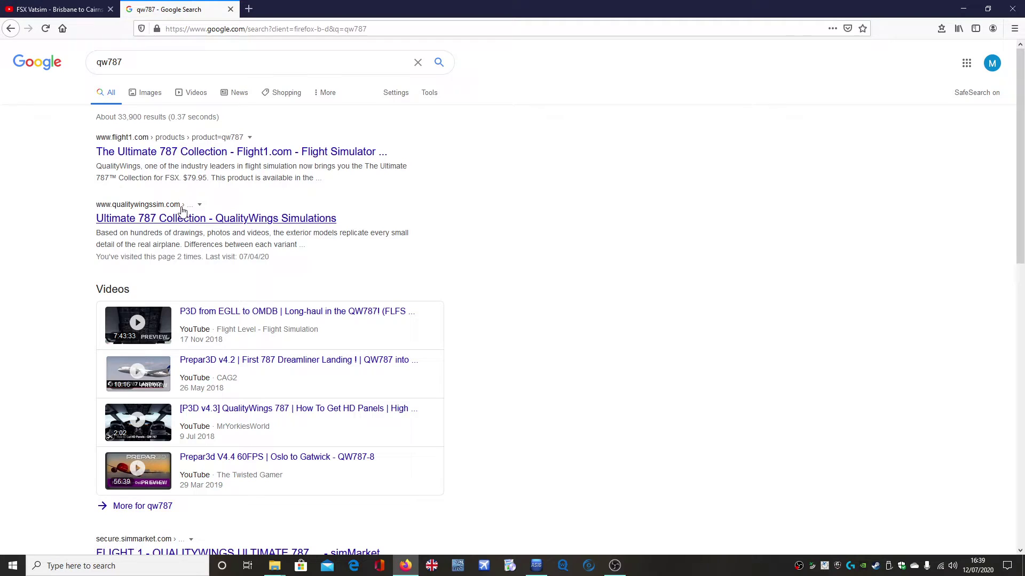
left_click(152, 63)
type("down")
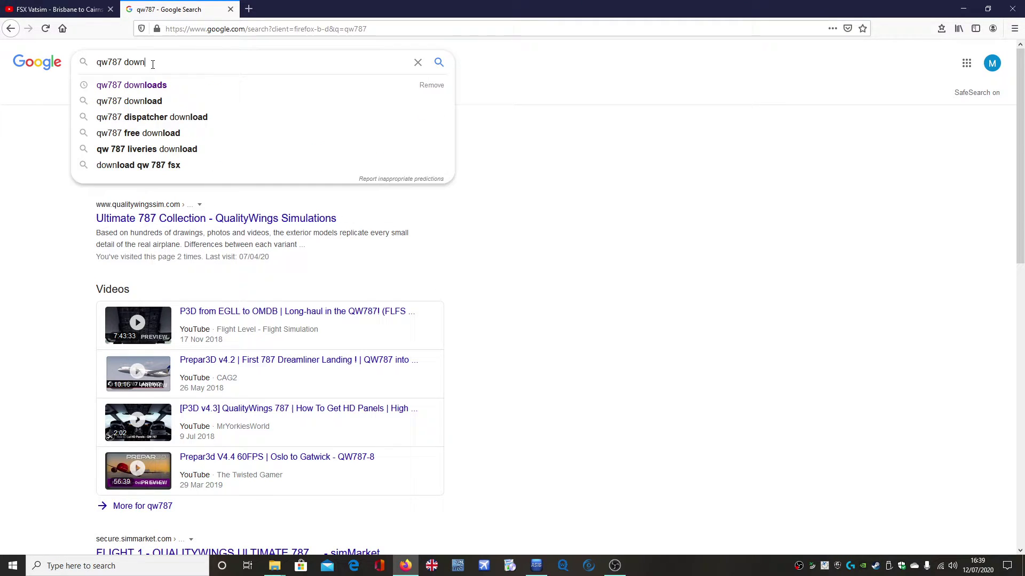
type("loads")
key("Return")
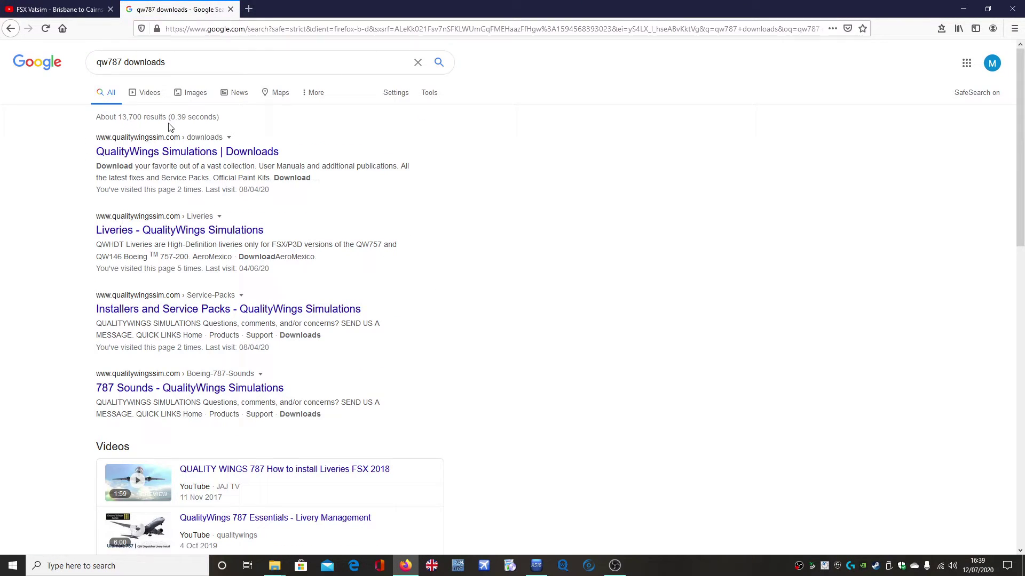
left_click(160, 152)
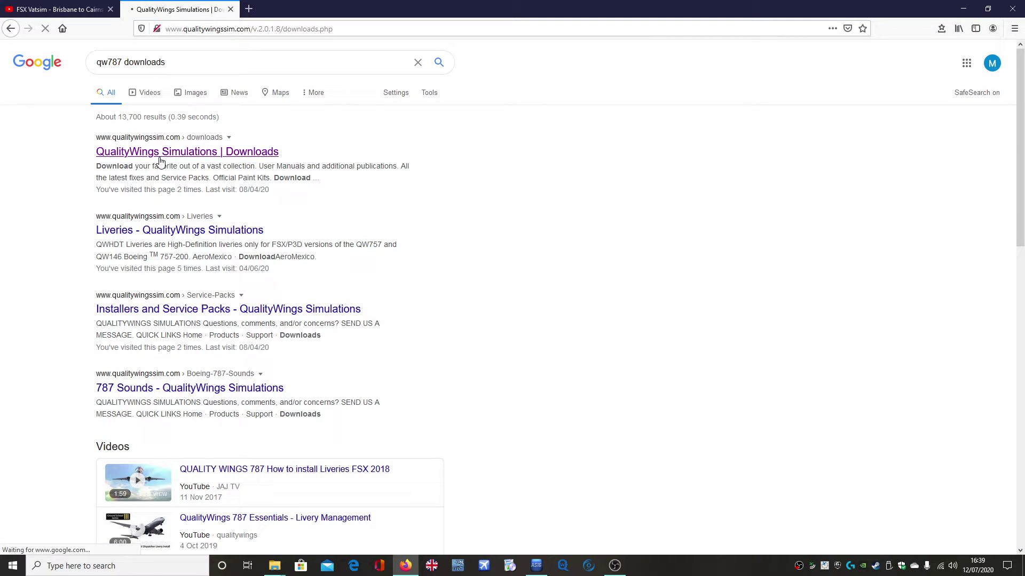
scroll(190, 180, "down", 1)
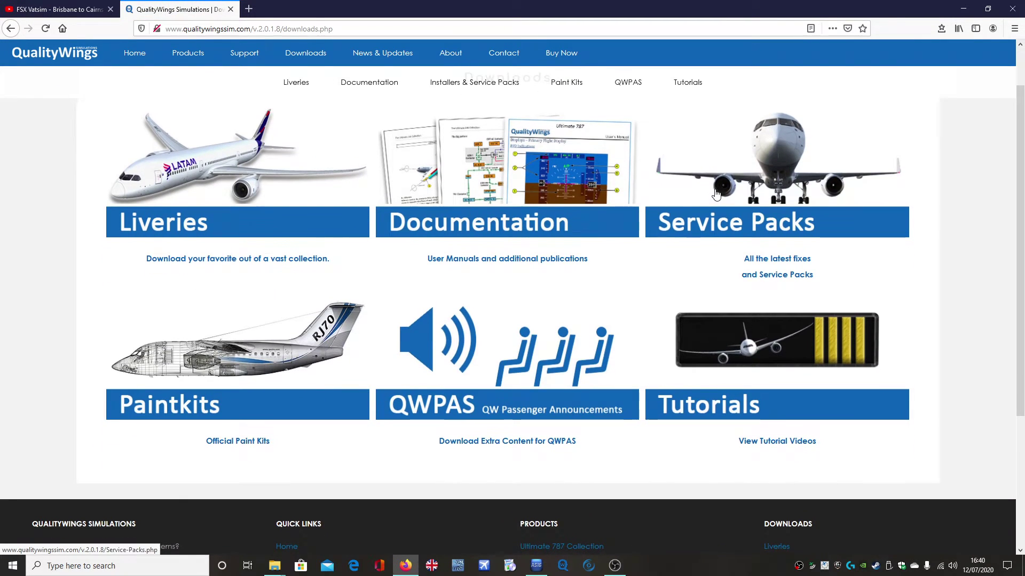
Step: Expand Ultimate 787 Installers on the Service Packs page and highlight the first two installers
left_click(800, 205)
scroll(355, 304, "down", 2)
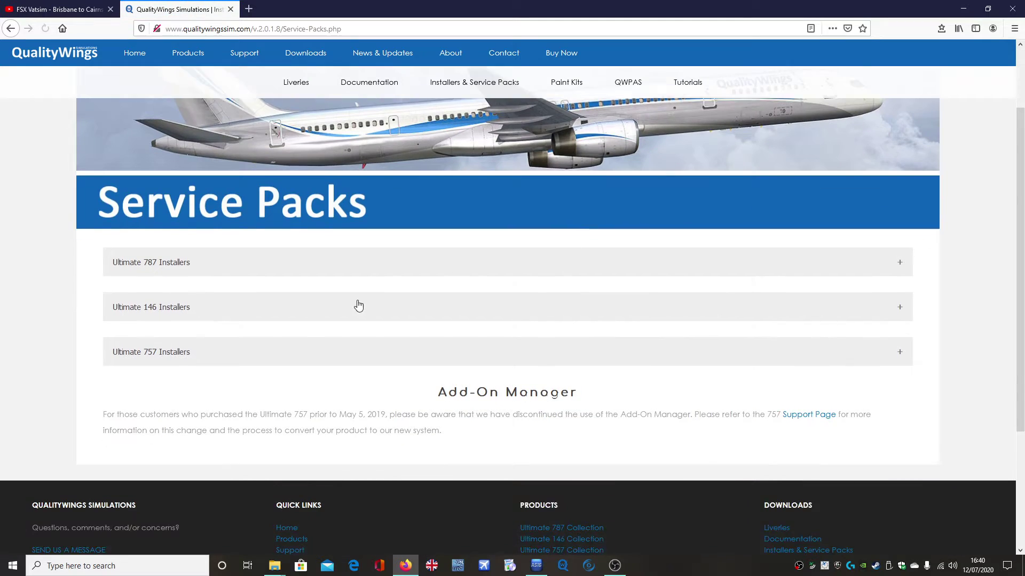
left_click(160, 237)
scroll(156, 252, "down", 2)
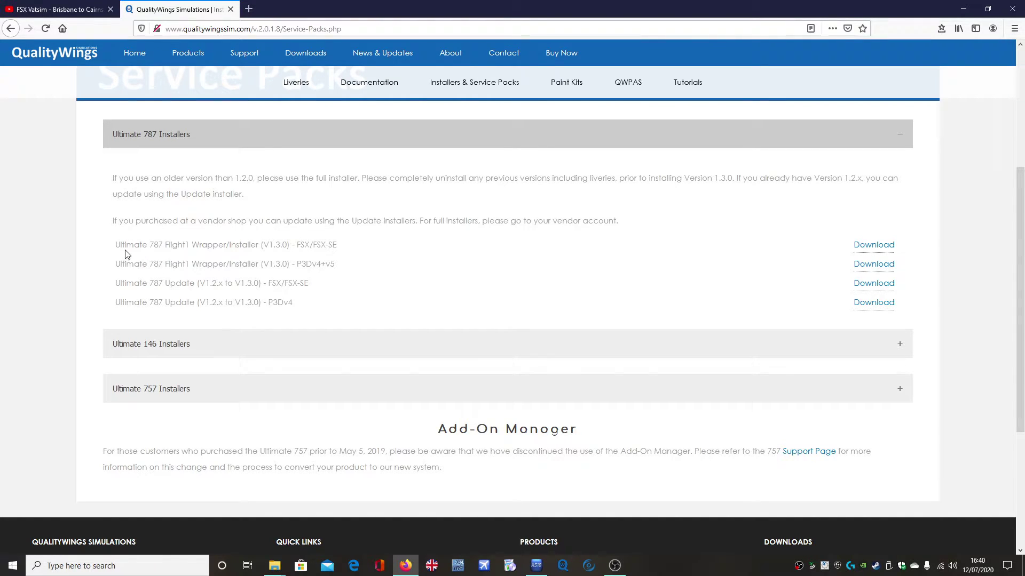
left_click_drag(131, 242, 322, 264)
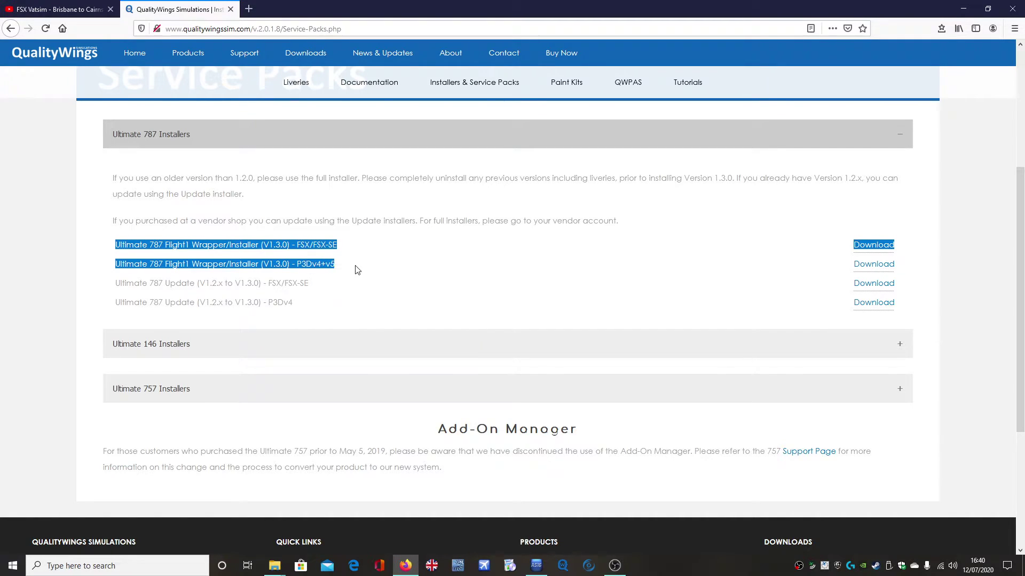
left_click_drag(322, 264, 376, 270)
left_click(373, 281)
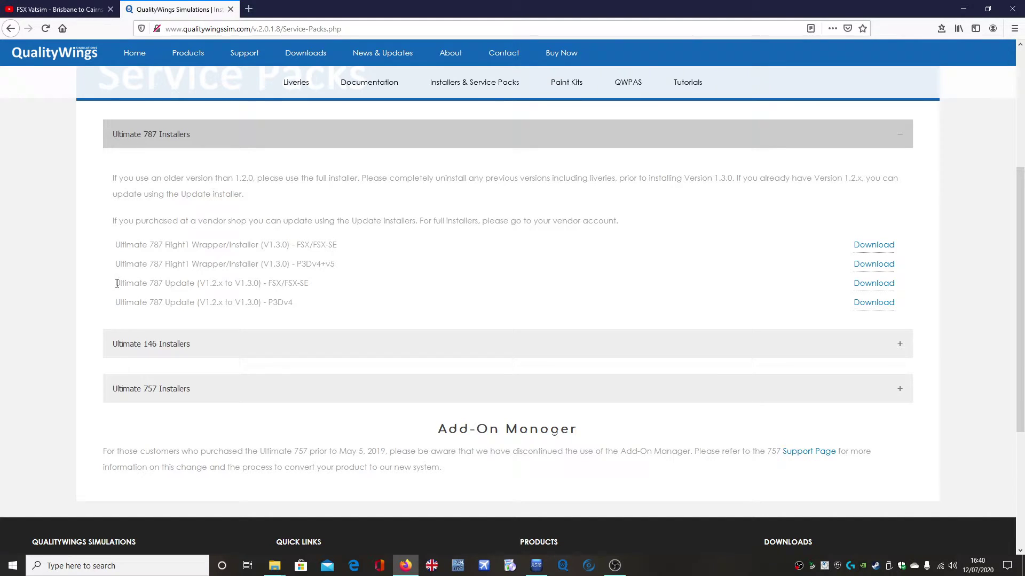
Step: Highlight the FSX update installer line, close the QualityWings tab, and restore the folder windows
left_click_drag(116, 283, 384, 284)
left_click(379, 292)
scroll(296, 266, "up", 1)
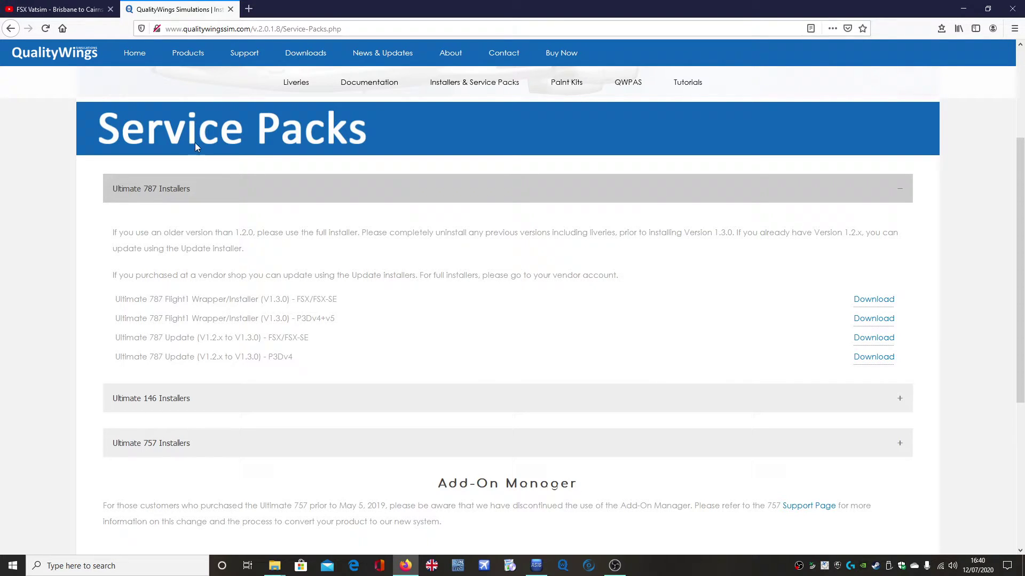
left_click(230, 9)
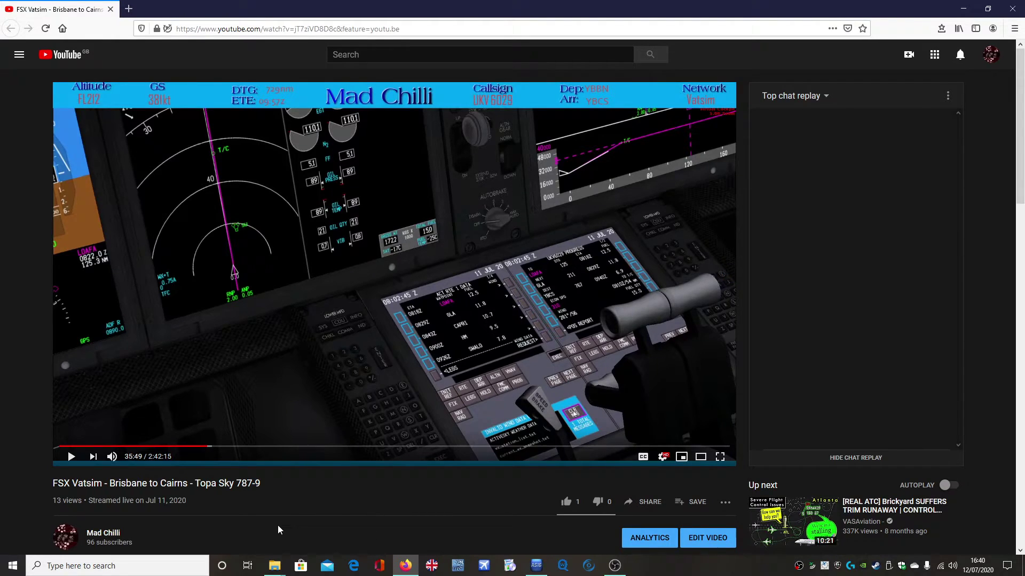
left_click(273, 565)
mouse_move(274, 567)
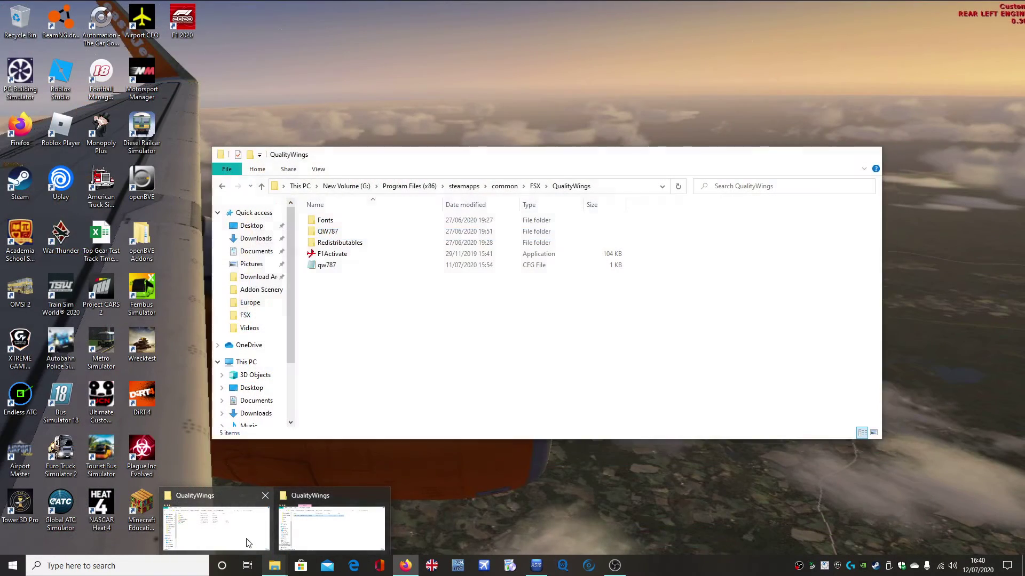
Step: Bring the QualityWings folder forward and open qw787.cfg in Notepad
left_click(247, 544)
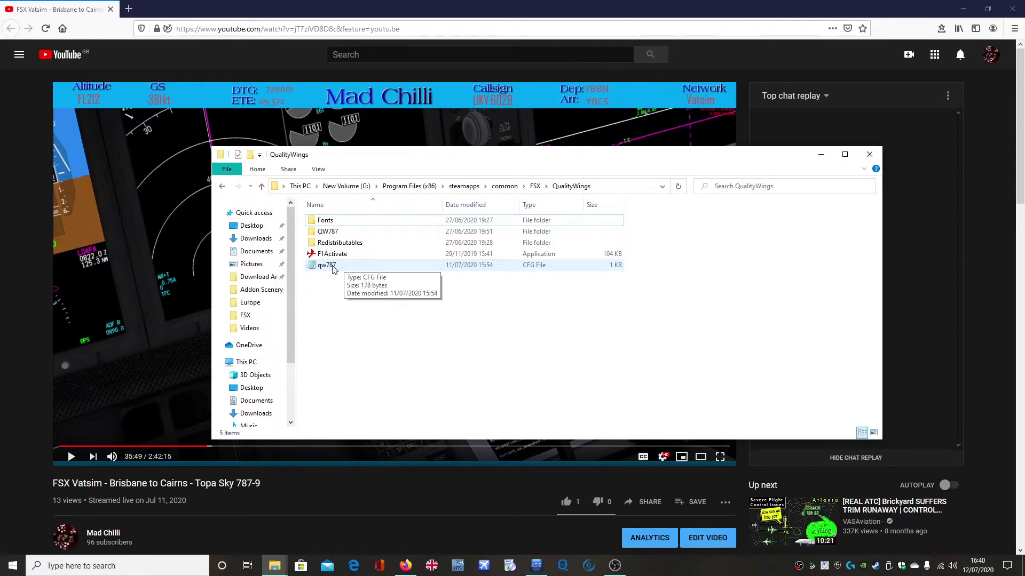
double_click(330, 266)
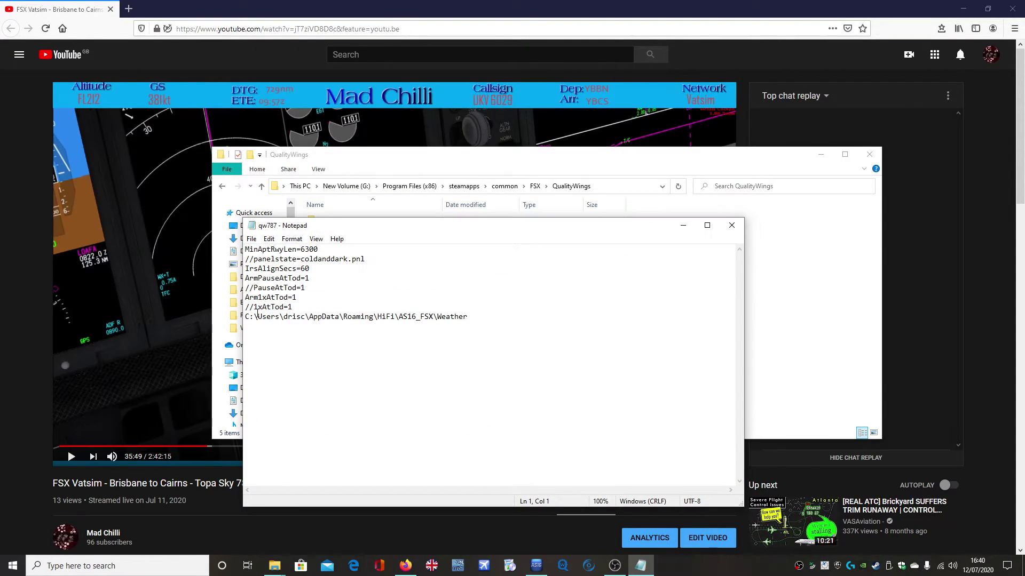
Step: Select the AS16_FSX Weather folder path on line 8 of qw787
left_click_drag(244, 307, 246, 228)
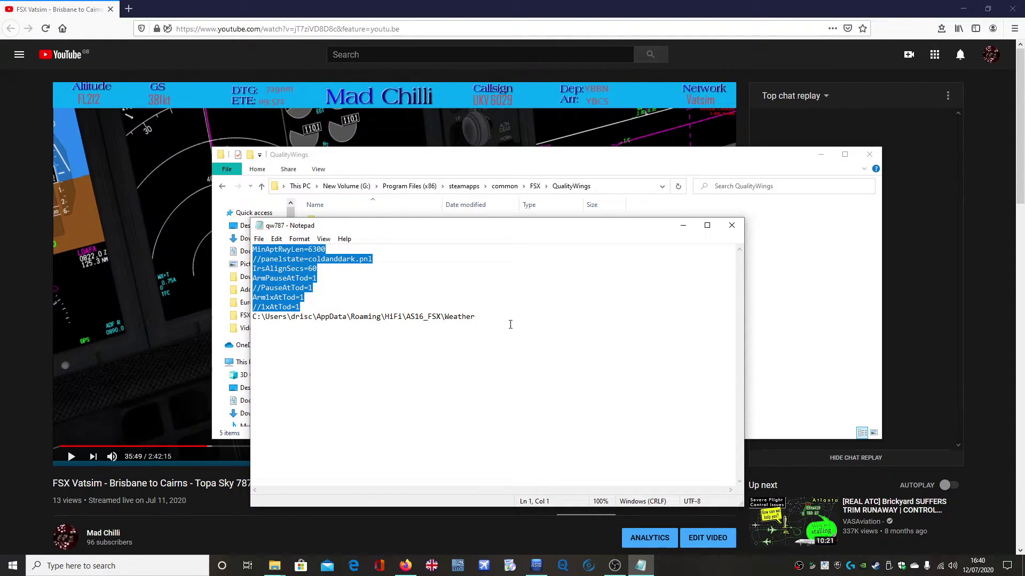
left_click_drag(509, 325, 261, 317)
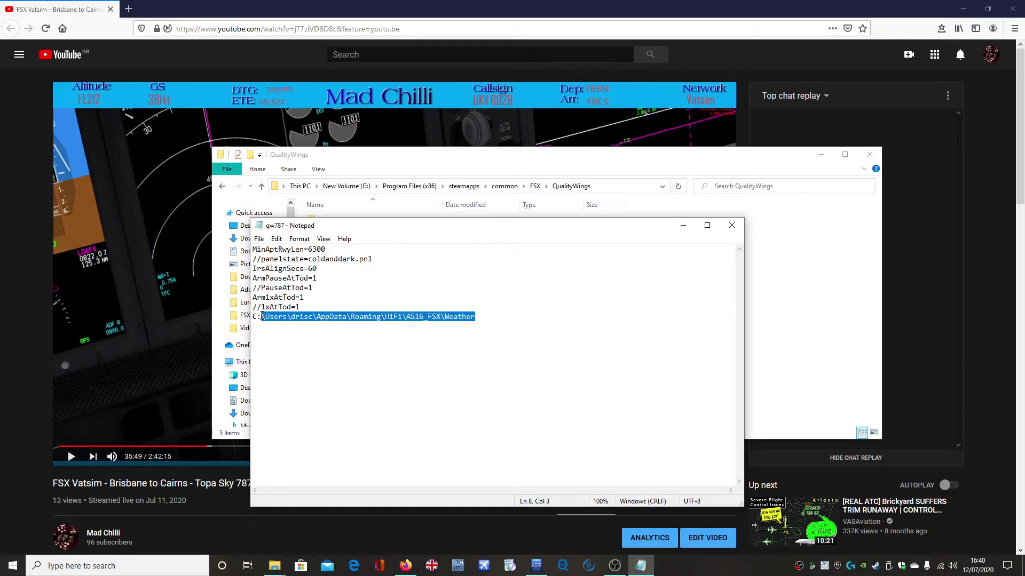
left_click(289, 289)
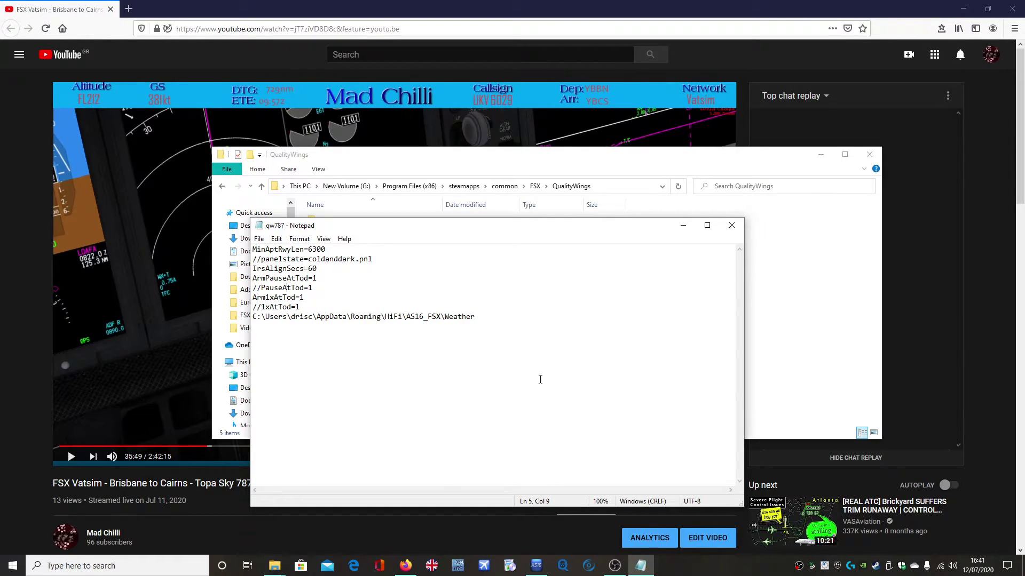
left_click_drag(476, 316, 250, 318)
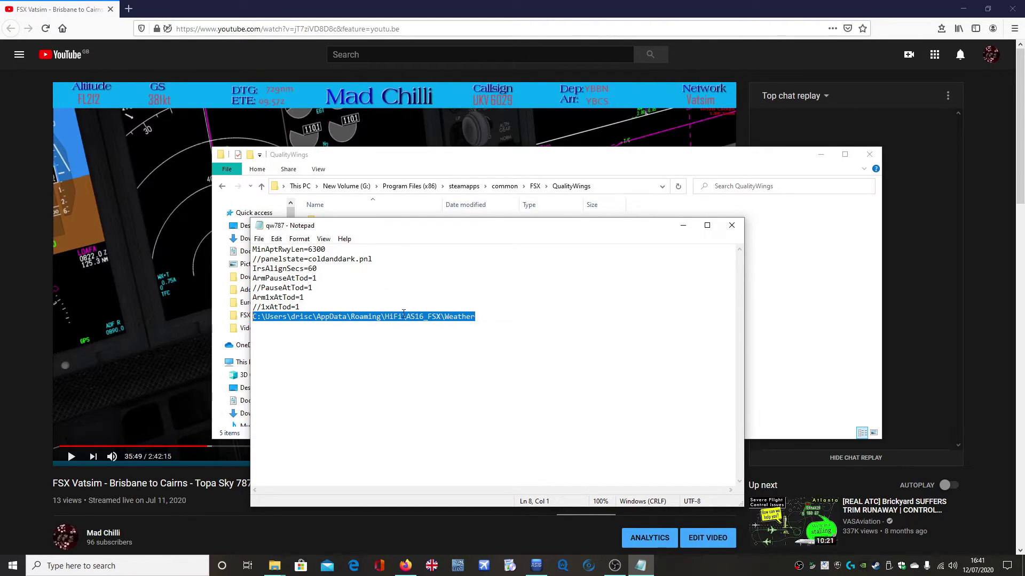
left_click(480, 317)
left_click_drag(479, 317, 245, 321)
left_click(475, 317)
left_click_drag(474, 317, 442, 321)
left_click(265, 320)
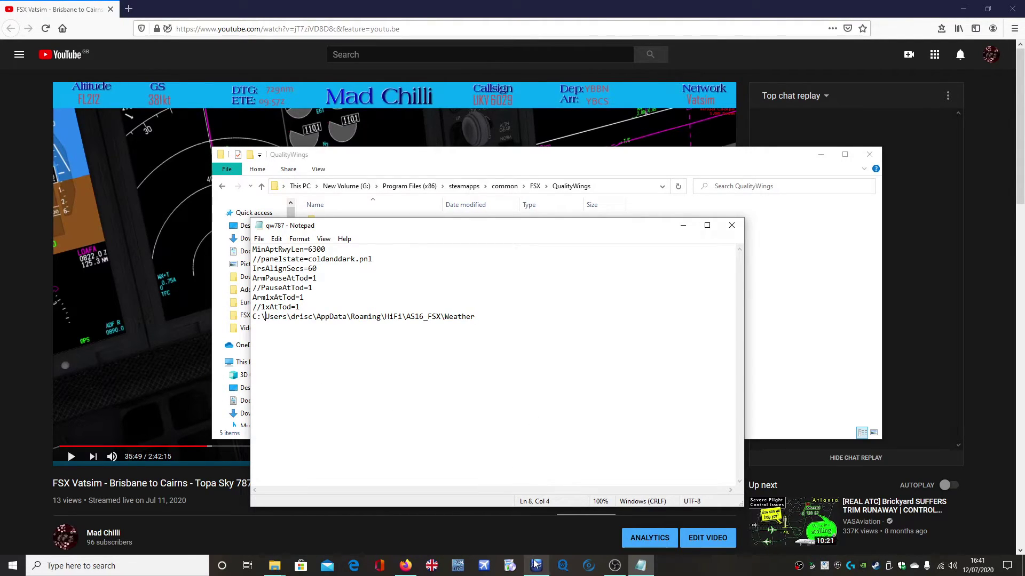
left_click_drag(481, 317, 233, 318)
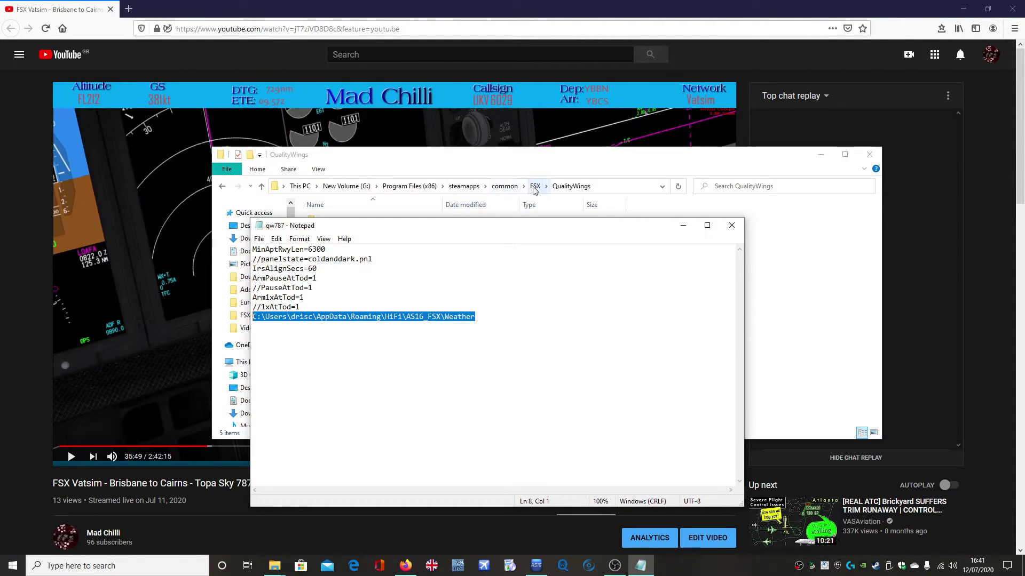
Step: Reposition Notepad, reselect the weather path line, and switch to Active Sky 16
mouse_move(504, 231)
left_mouse_down()
mouse_move(539, 245)
mouse_move(688, 217)
left_mouse_up()
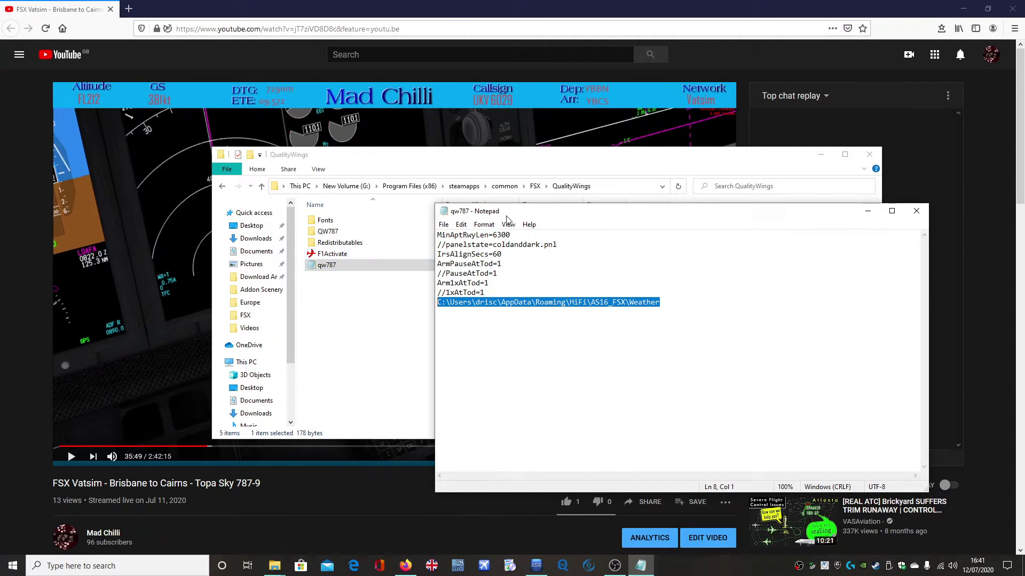
left_click_drag(544, 213, 452, 203)
left_click(488, 299)
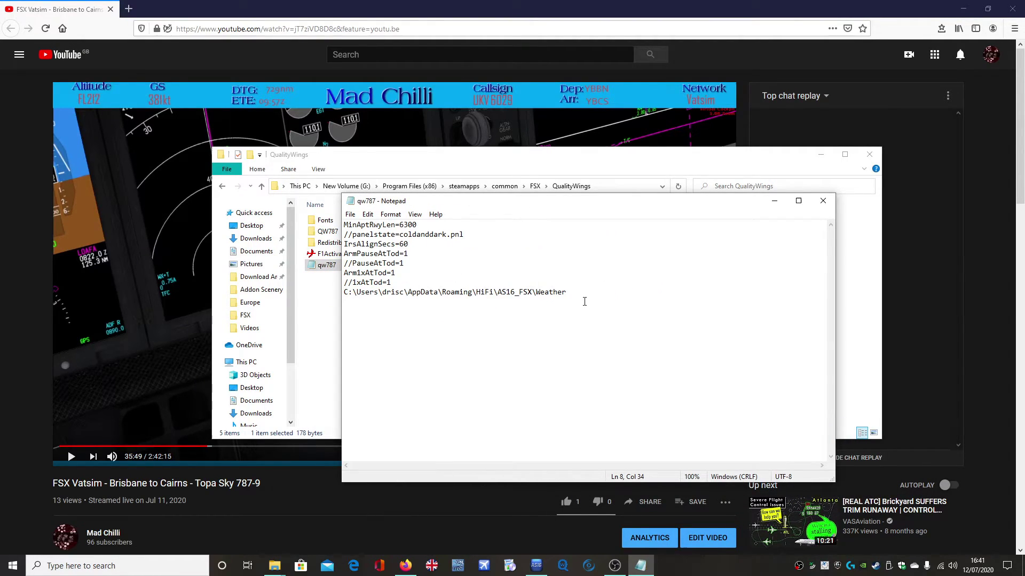
left_click_drag(584, 301, 338, 293)
left_click(471, 293)
left_click(535, 566)
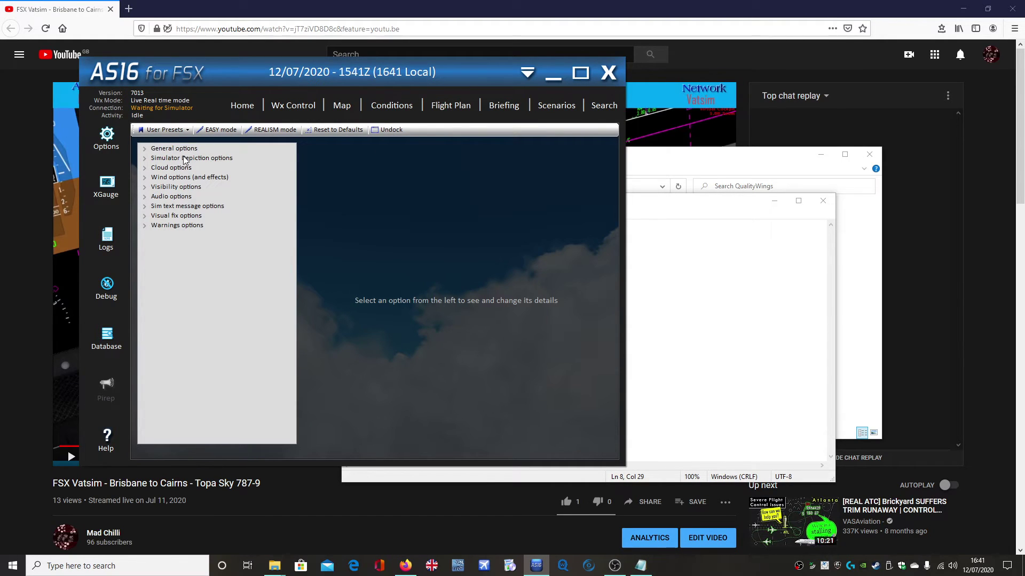
Step: Expand AS16 General options and select the Common data export path setting
double_click(151, 150)
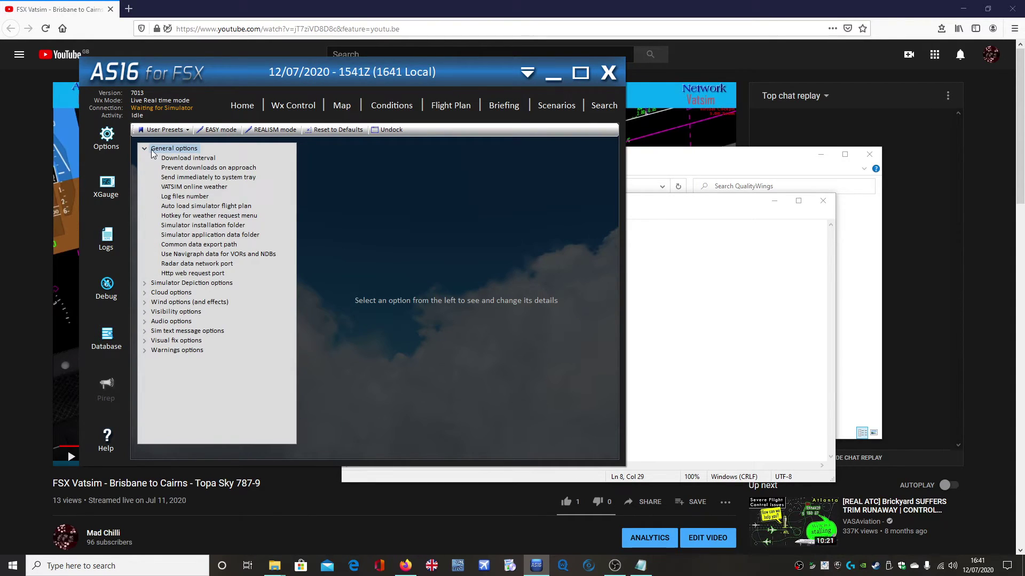
left_click(184, 235)
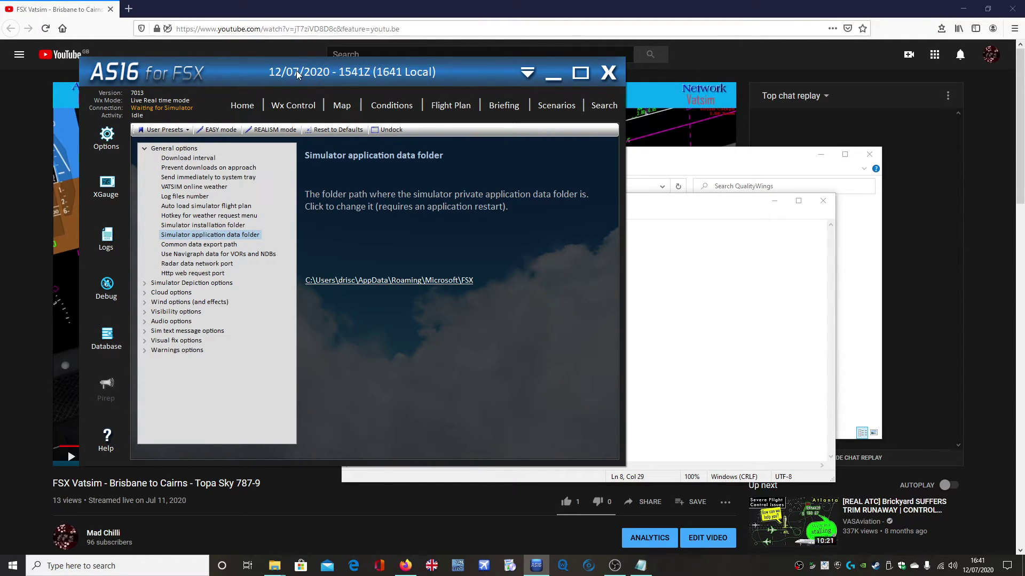
left_click(208, 244)
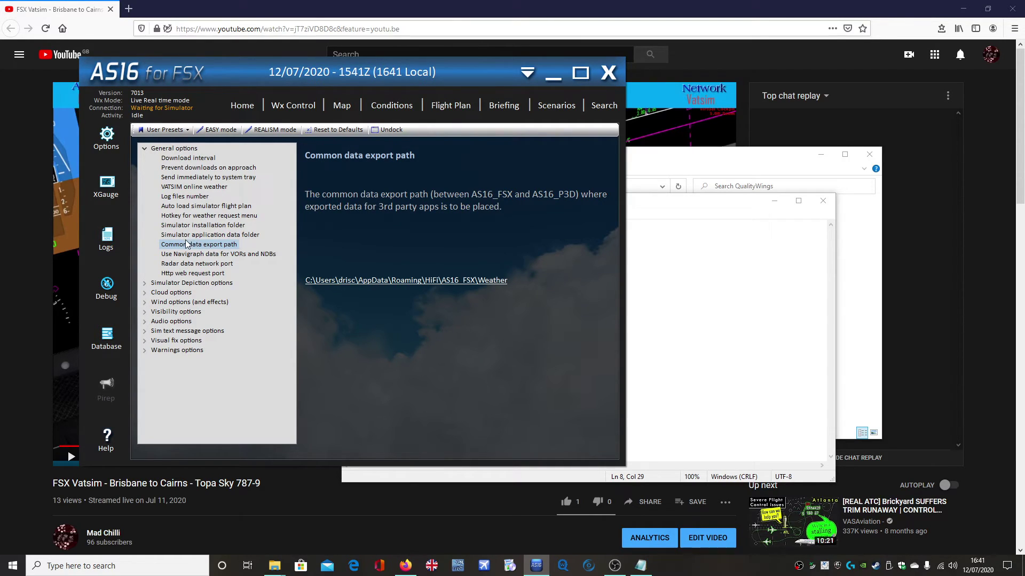
left_click(189, 235)
Step: Place the Active Sky window and the qw787 Notepad side by side
mouse_move(347, 74)
left_mouse_down()
mouse_move(278, 72)
mouse_move(308, 42)
left_mouse_up()
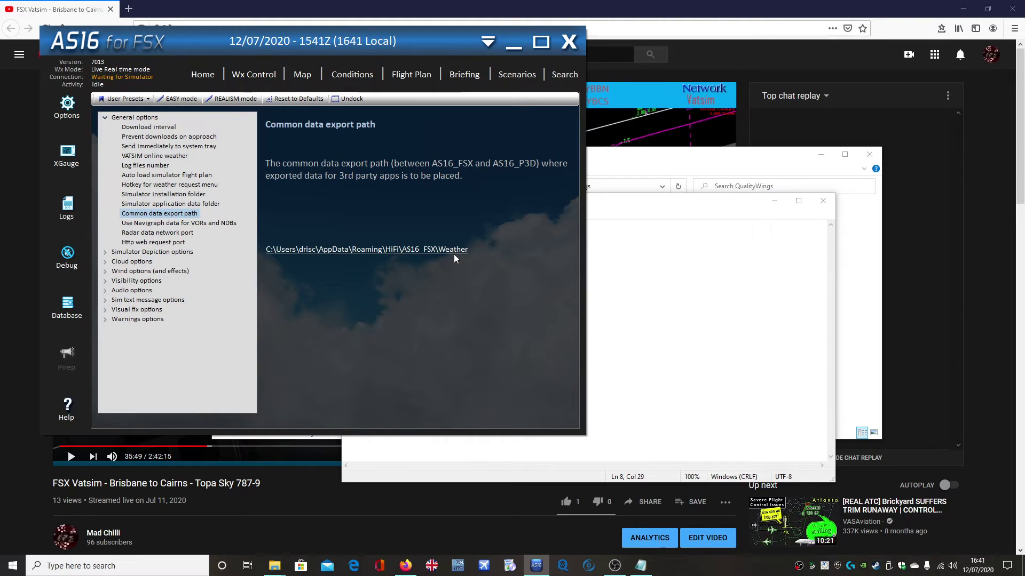
key("alt+Tab")
left_click_drag(553, 206, 688, 206)
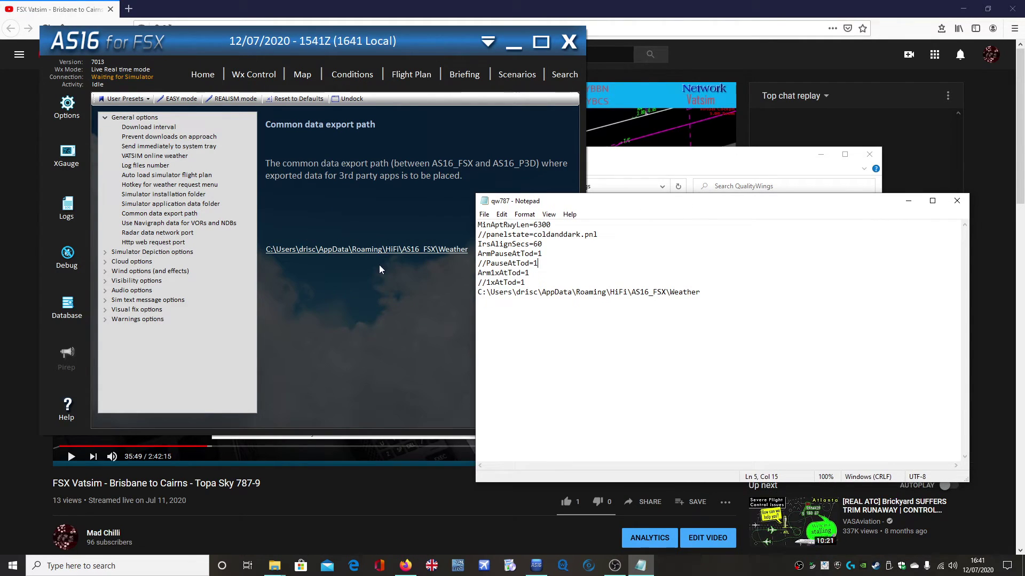
Step: Highlight the AS16_FSX and Roaming-to-Weather portions of the qw787 weather path
left_click_drag(658, 292, 649, 293)
left_click(650, 295)
left_click_drag(720, 293, 522, 282)
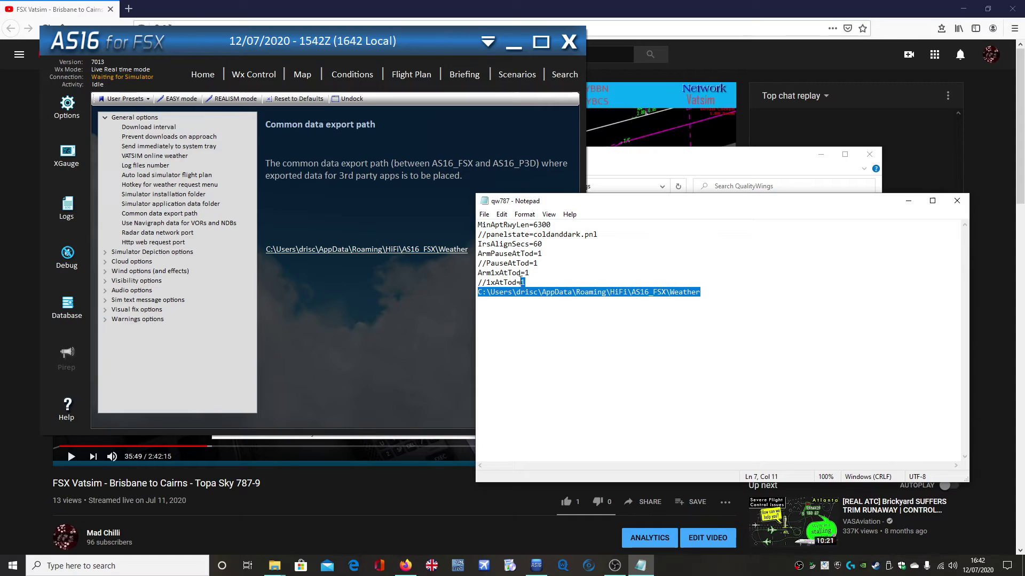
left_click_drag(703, 293, 477, 293)
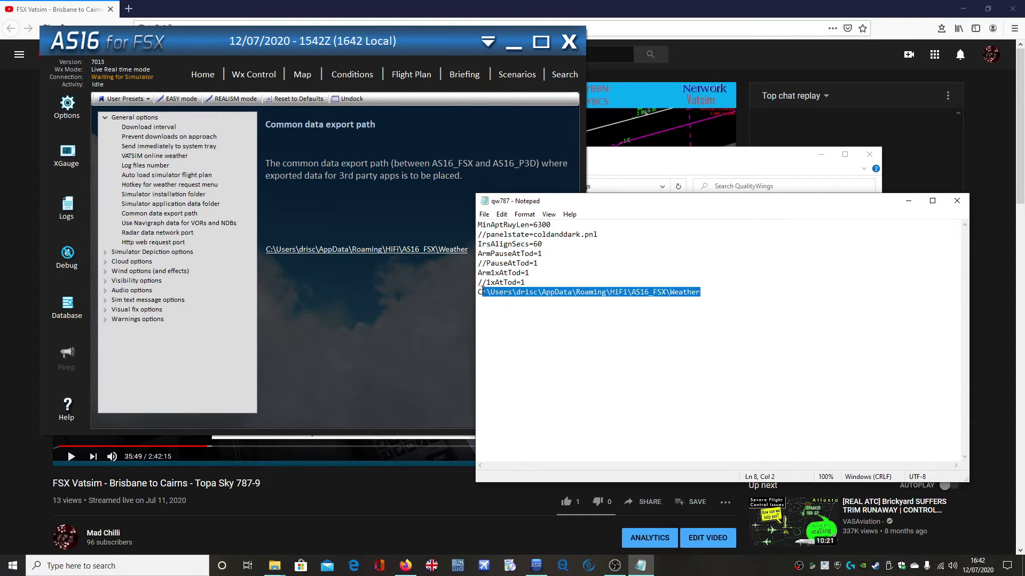
Step: Close the qw787 Notepad window and the QualityWings folder window
left_click(956, 201)
left_click(867, 155)
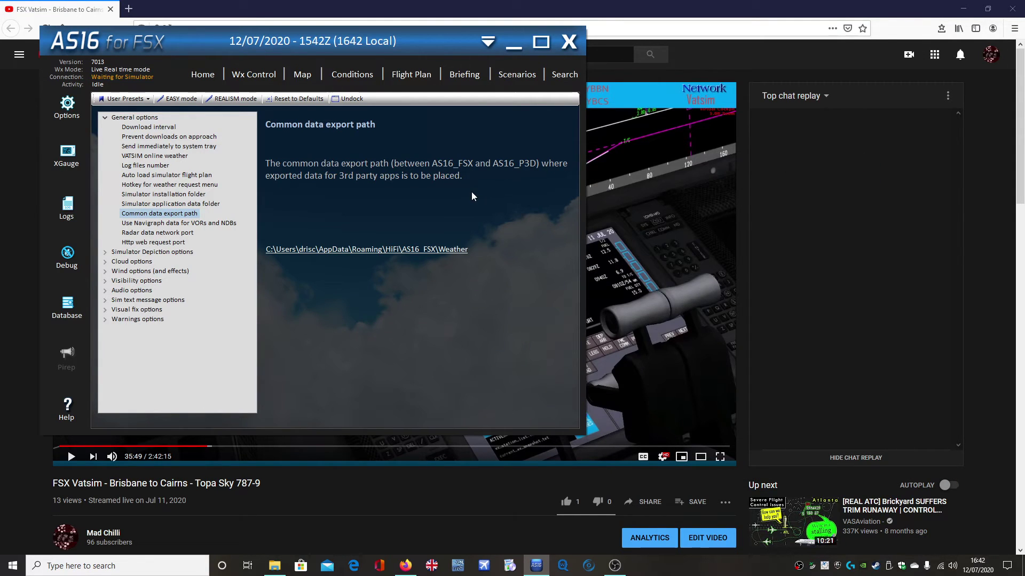
Step: Close the AS16 for FSX window to reveal the paused YouTube stream
left_click(570, 42)
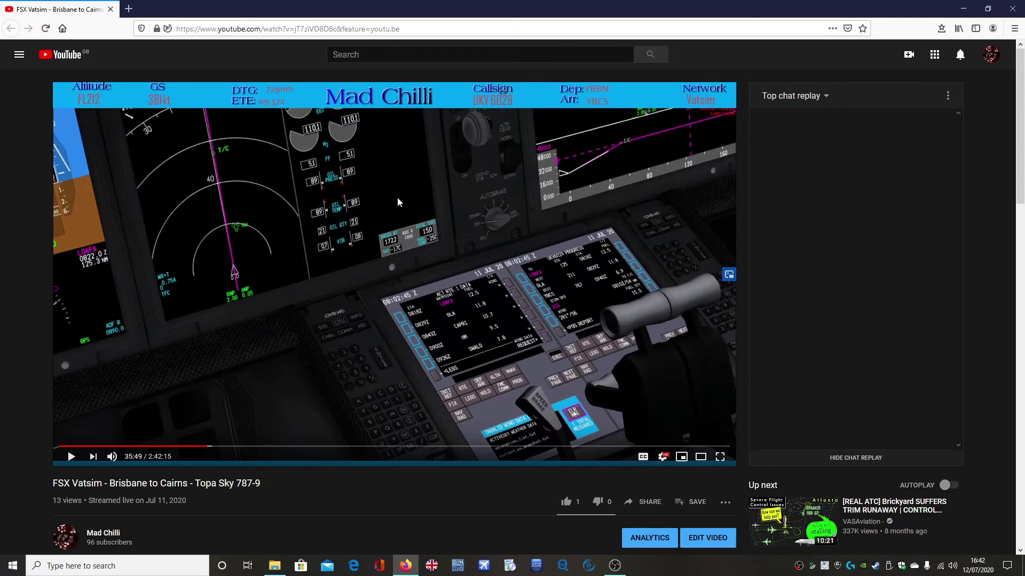